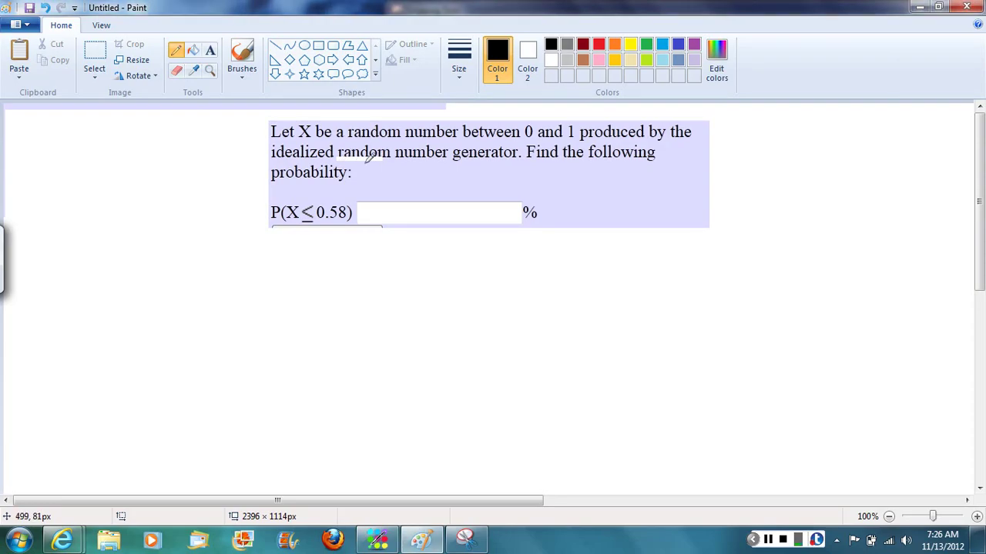
# Underline 'random number generator' and the bounds 0 and 1 in the problem in black pencil.
pyautogui.moveTo(378, 158); pyautogui.dragTo(521, 158)
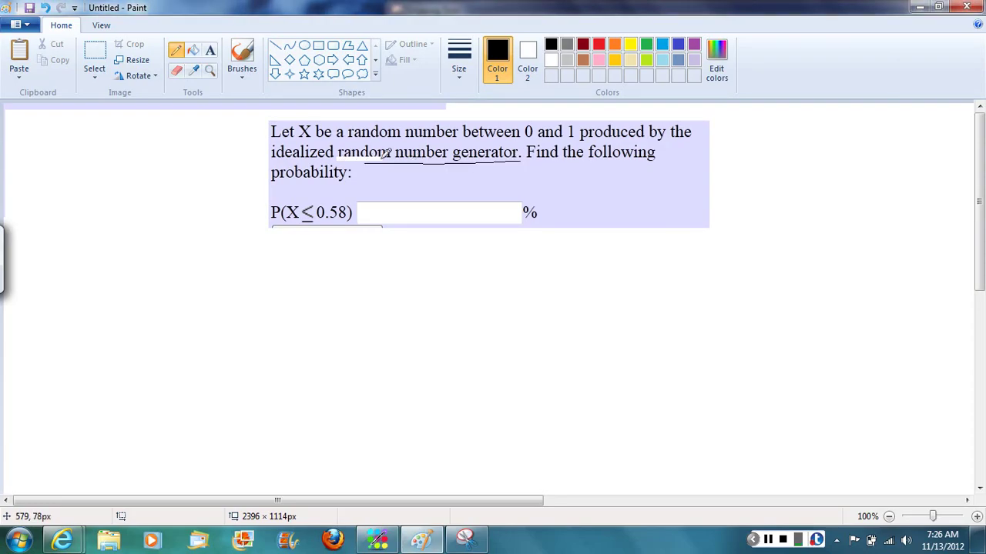
pyautogui.moveTo(370, 160); pyautogui.dragTo(338, 160)
pyautogui.moveTo(523, 140); pyautogui.dragTo(576, 140)
pyautogui.moveTo(339, 159); pyautogui.dragTo(390, 158)
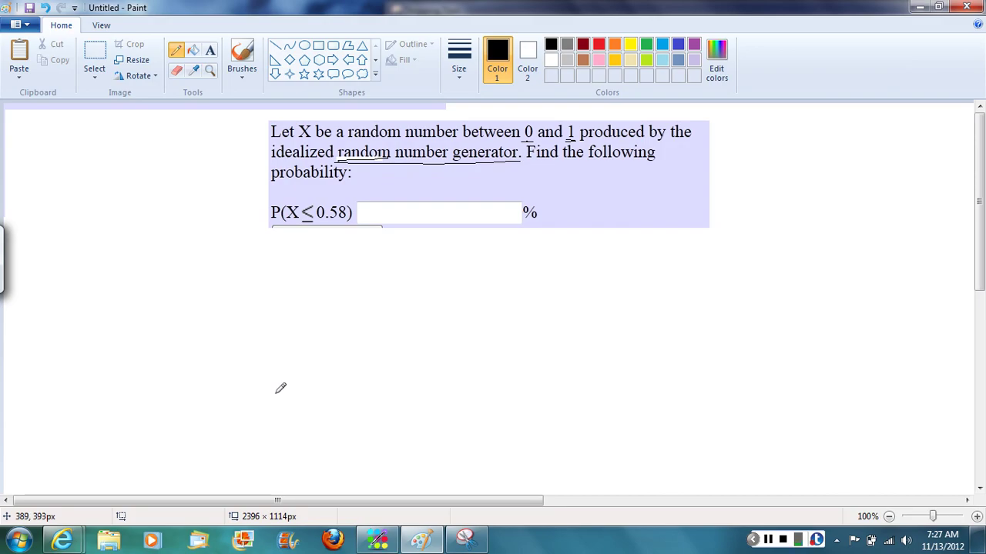
# Sketch a number line with ticks at 0 and 1 and a rectangle spanning 0 to 1.
pyautogui.moveTo(270, 402); pyautogui.dragTo(591, 397)
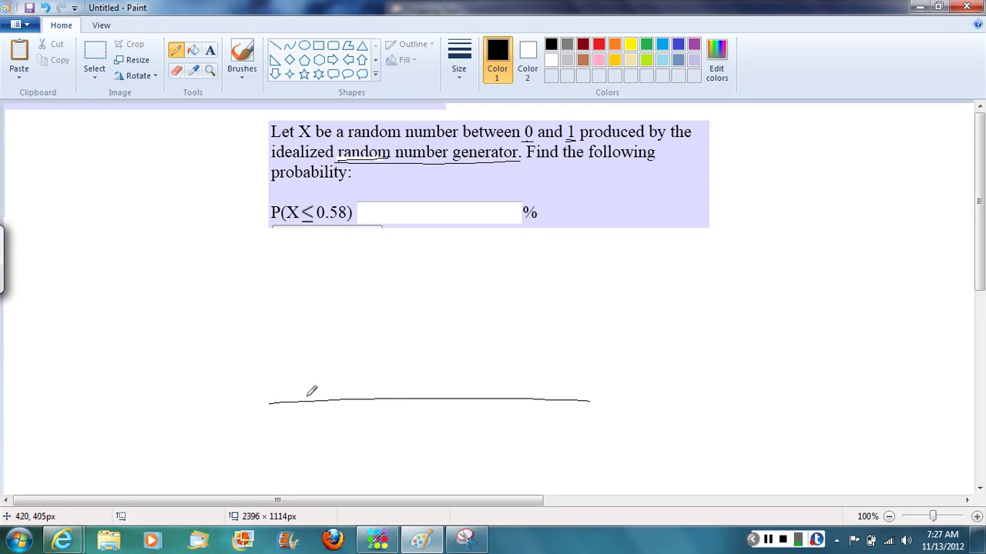
pyautogui.moveTo(307, 391); pyautogui.dragTo(307, 416)
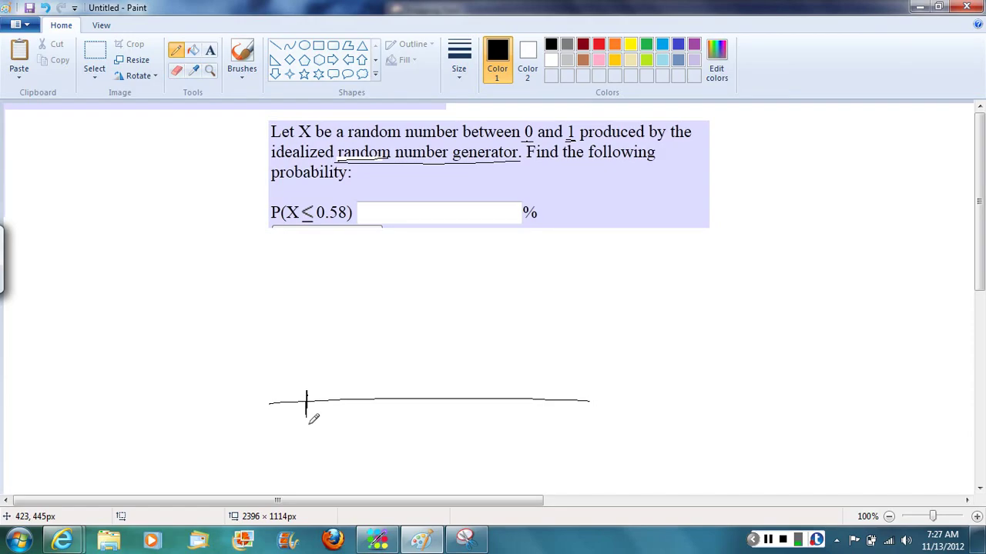
pyautogui.moveTo(305, 422); pyautogui.dragTo(308, 423)
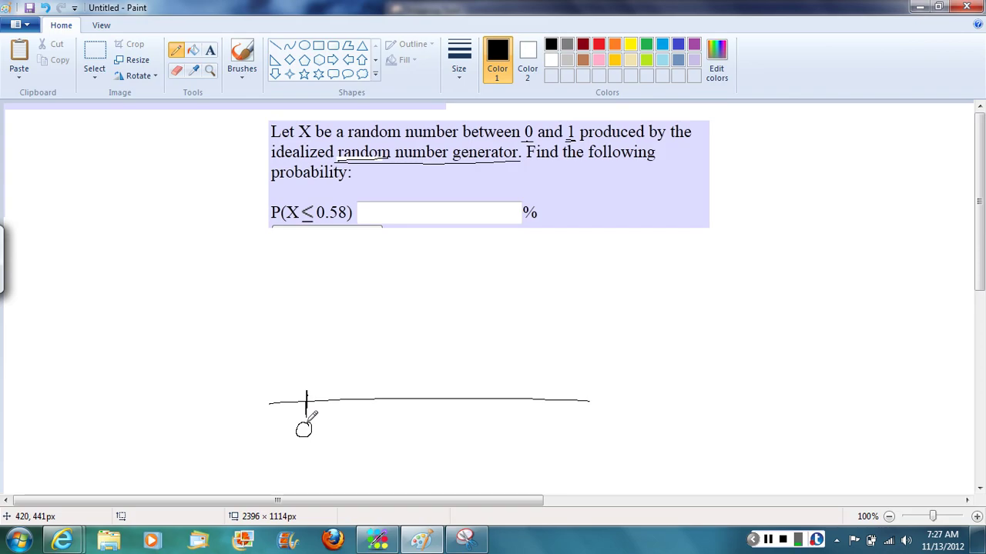
pyautogui.moveTo(544, 389); pyautogui.dragTo(545, 435)
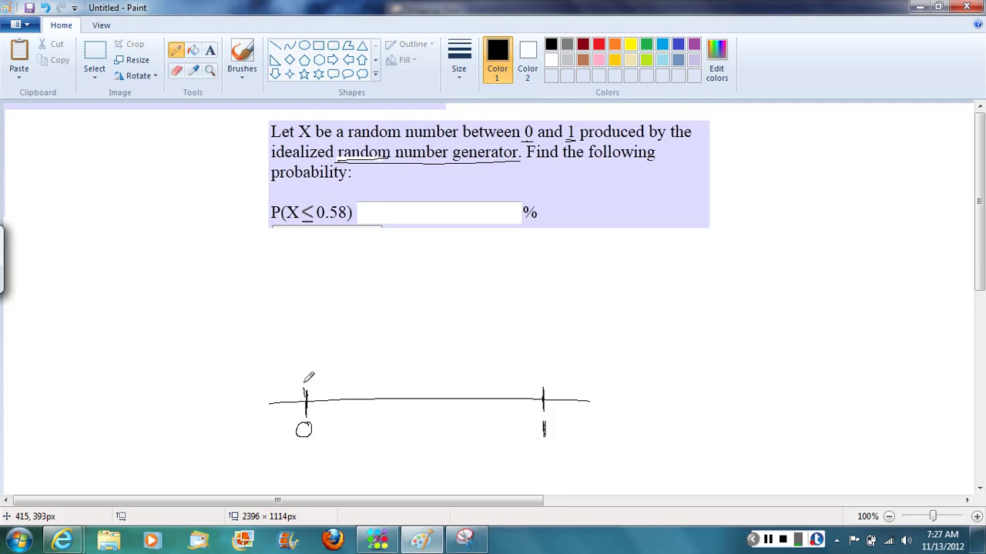
pyautogui.moveTo(305, 383)
pyautogui.mouseDown()
pyautogui.moveTo(306, 344)
pyautogui.moveTo(440, 340)
pyautogui.moveTo(551, 344)
pyautogui.moveTo(540, 345)
pyautogui.moveTo(544, 400)
pyautogui.mouseUp()
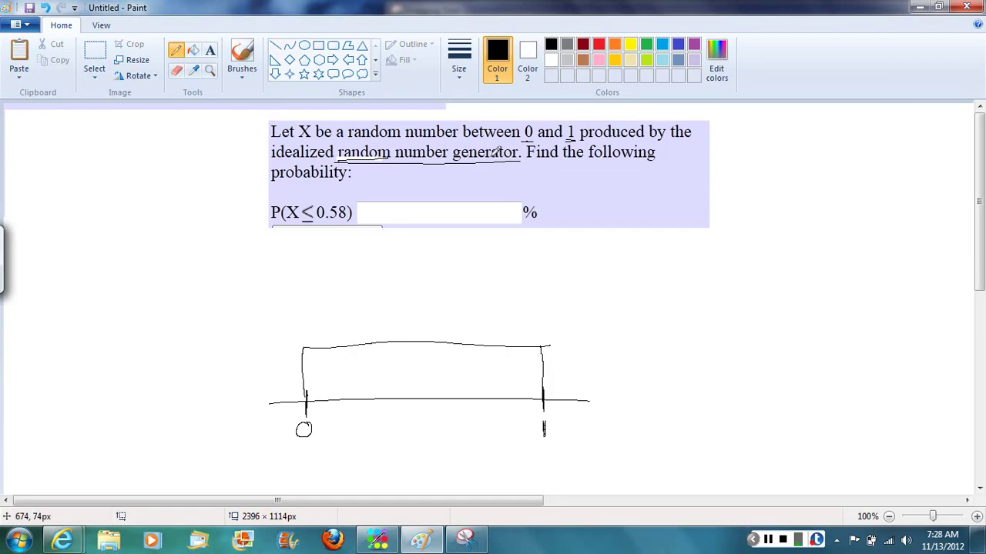
# In orange, label the rectangle 'total area = 1' with a leader line and bracket its height as 1.
pyautogui.click(616, 46)
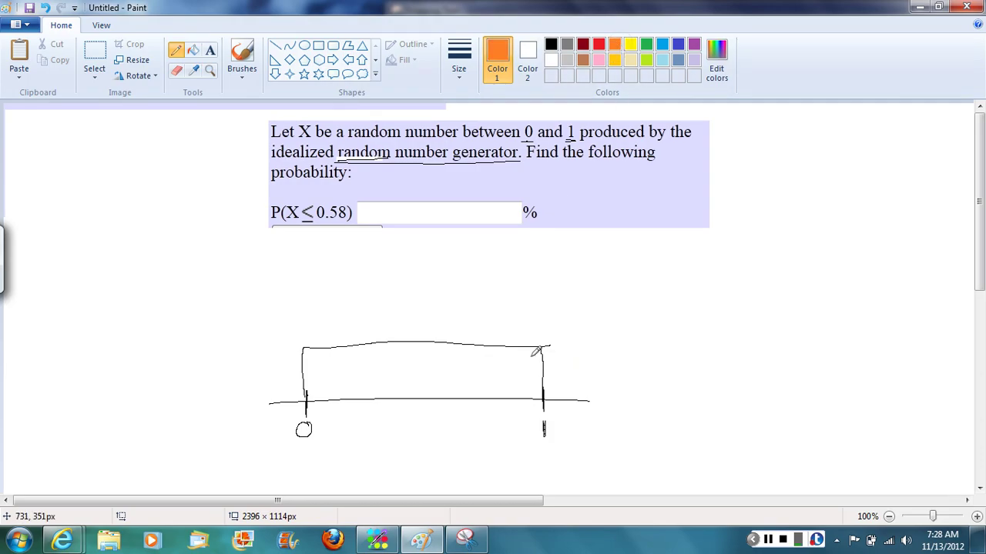
pyautogui.moveTo(537, 353)
pyautogui.mouseDown()
pyautogui.moveTo(626, 330)
pyautogui.moveTo(633, 316)
pyautogui.mouseUp()
pyautogui.moveTo(637, 318); pyautogui.dragTo(647, 329)
pyautogui.moveTo(641, 317); pyautogui.dragTo(652, 317)
pyautogui.moveTo(661, 318)
pyautogui.mouseDown()
pyautogui.moveTo(667, 329)
pyautogui.moveTo(737, 314)
pyautogui.moveTo(793, 333)
pyautogui.mouseUp()
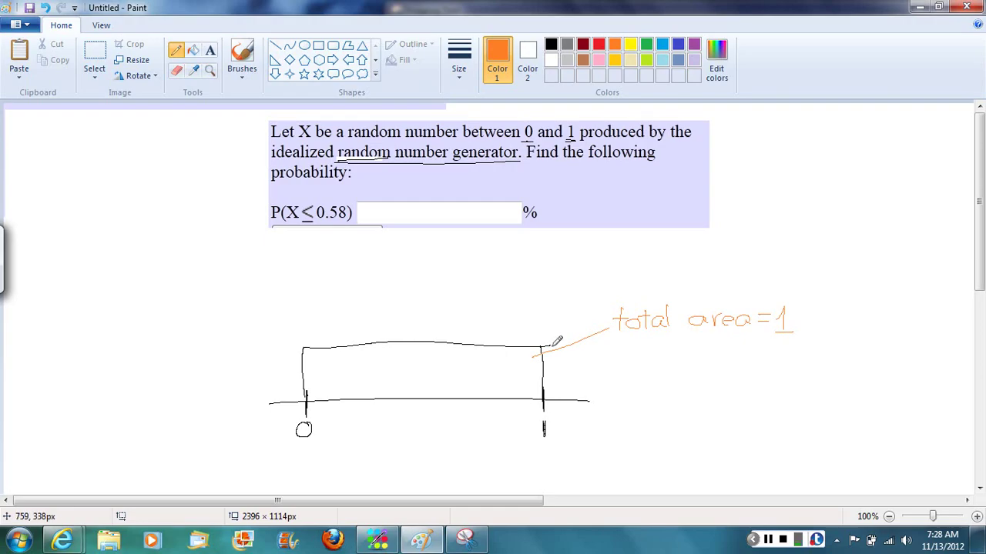
pyautogui.moveTo(557, 348)
pyautogui.mouseDown()
pyautogui.moveTo(563, 382)
pyautogui.moveTo(574, 378)
pyautogui.mouseUp()
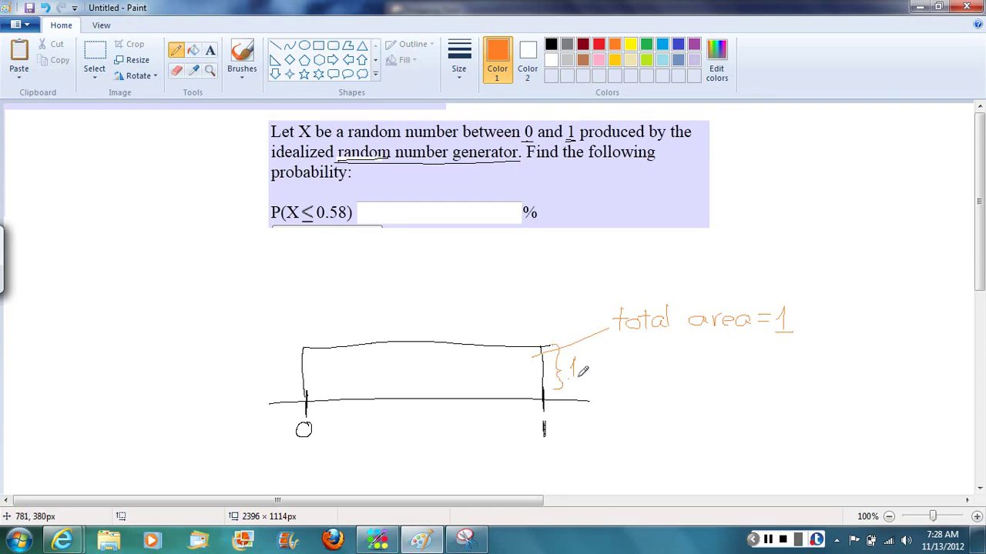
# In dark blue, circle 0.58, mark .58 through the rectangle, and begin writing 'Area'.
pyautogui.click(678, 48)
pyautogui.moveTo(341, 192); pyautogui.dragTo(356, 214)
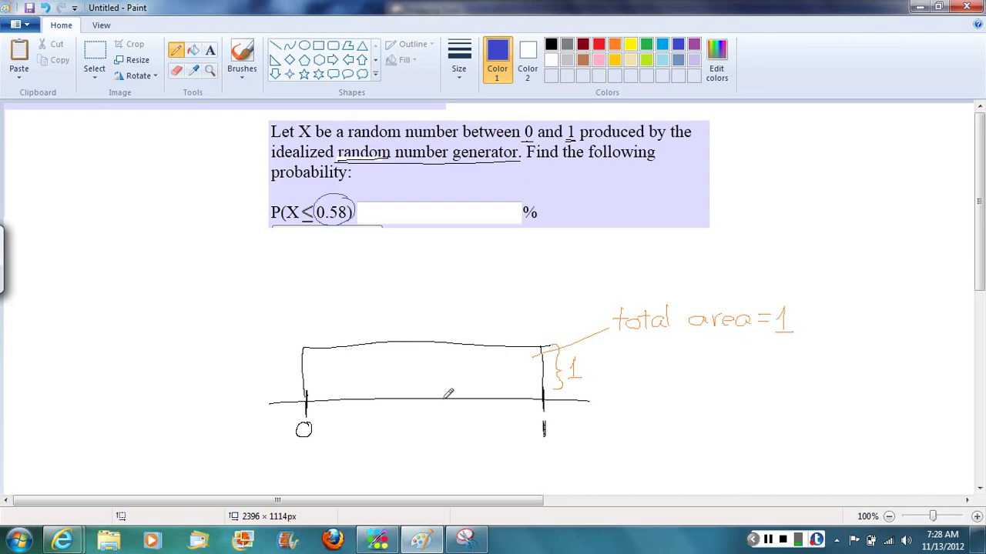
pyautogui.moveTo(461, 392)
pyautogui.mouseDown()
pyautogui.moveTo(460, 437)
pyautogui.moveTo(479, 429)
pyautogui.mouseUp()
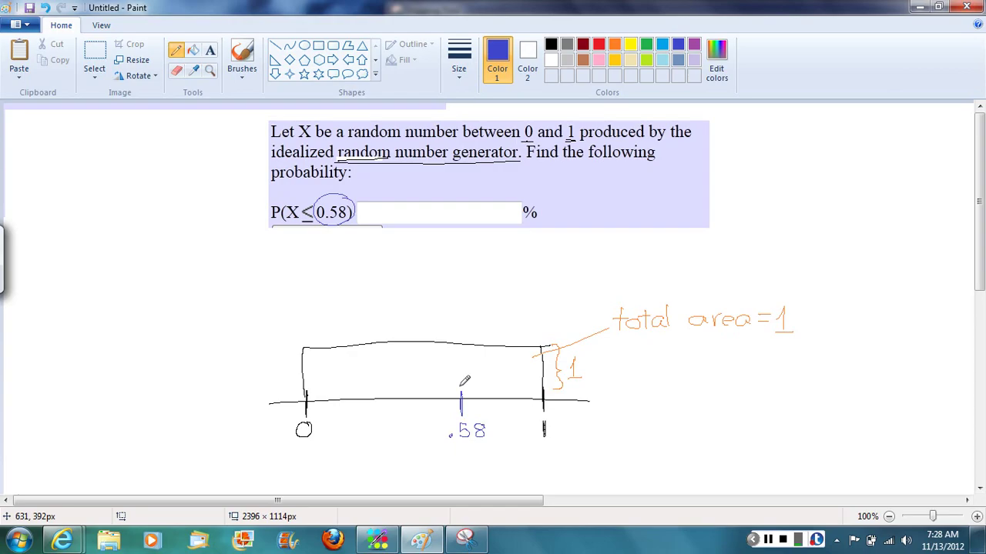
pyautogui.moveTo(461, 389)
pyautogui.mouseDown()
pyautogui.moveTo(460, 331)
pyautogui.moveTo(309, 356)
pyautogui.moveTo(456, 356)
pyautogui.moveTo(316, 374)
pyautogui.moveTo(448, 362)
pyautogui.moveTo(443, 373)
pyautogui.moveTo(312, 379)
pyautogui.moveTo(451, 378)
pyautogui.moveTo(347, 374)
pyautogui.moveTo(393, 389)
pyautogui.moveTo(455, 385)
pyautogui.moveTo(458, 356)
pyautogui.moveTo(459, 373)
pyautogui.mouseUp()
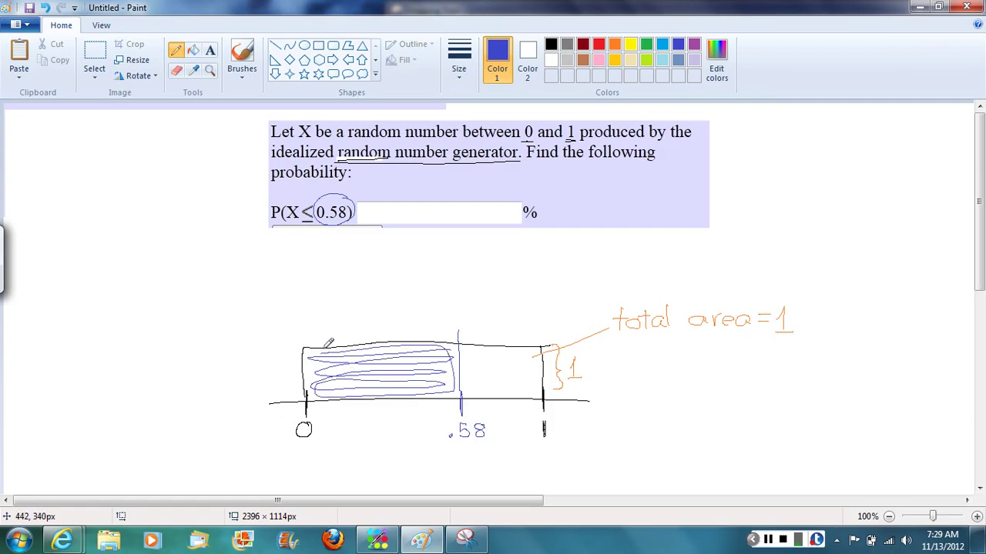
pyautogui.moveTo(62, 308)
pyautogui.mouseDown()
pyautogui.moveTo(86, 295)
pyautogui.moveTo(101, 307)
pyautogui.moveTo(133, 296)
pyautogui.mouseUp()
# Write 'Area = Length × width' with arrows under Length and width, noting width is 1.
pyautogui.moveTo(121, 301)
pyautogui.mouseDown()
pyautogui.moveTo(187, 309)
pyautogui.moveTo(225, 301)
pyautogui.mouseUp()
pyautogui.moveTo(225, 290); pyautogui.dragTo(218, 300)
pyautogui.moveTo(228, 292)
pyautogui.mouseDown()
pyautogui.moveTo(246, 301)
pyautogui.moveTo(267, 285)
pyautogui.moveTo(270, 300)
pyautogui.moveTo(274, 291)
pyautogui.mouseUp()
pyautogui.click(246, 287)
pyautogui.moveTo(276, 284); pyautogui.dragTo(277, 300)
pyautogui.moveTo(276, 293); pyautogui.dragTo(282, 300)
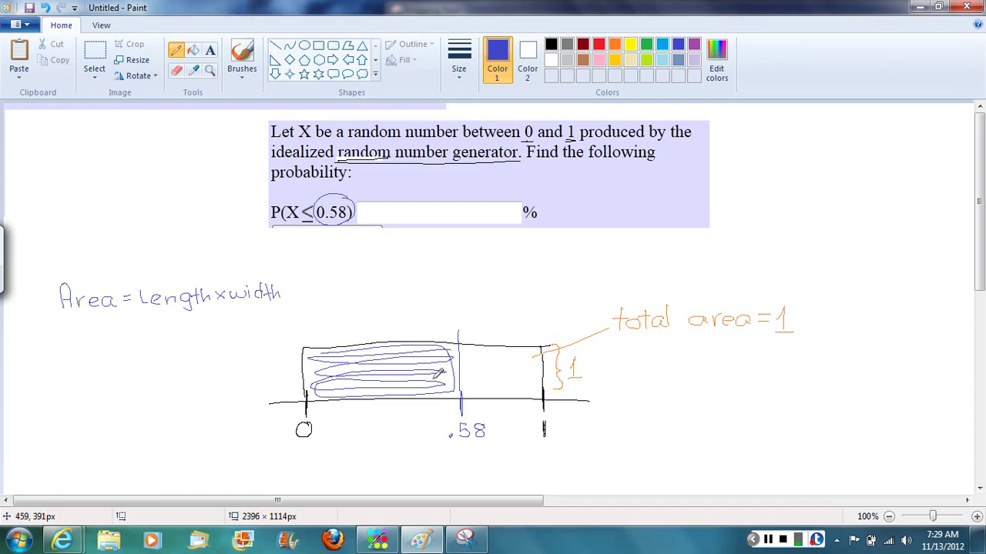
pyautogui.moveTo(237, 304)
pyautogui.mouseDown()
pyautogui.moveTo(251, 293)
pyautogui.moveTo(244, 302)
pyautogui.mouseUp()
pyautogui.moveTo(238, 309)
pyautogui.mouseDown()
pyautogui.moveTo(249, 309)
pyautogui.moveTo(246, 344)
pyautogui.mouseUp()
pyautogui.moveTo(179, 324); pyautogui.dragTo(183, 315)
# Brace the 0–.58 span as .58, write .58 × 1 = .58, and start the answer with a decimal point.
pyautogui.moveTo(319, 429); pyautogui.dragTo(451, 432)
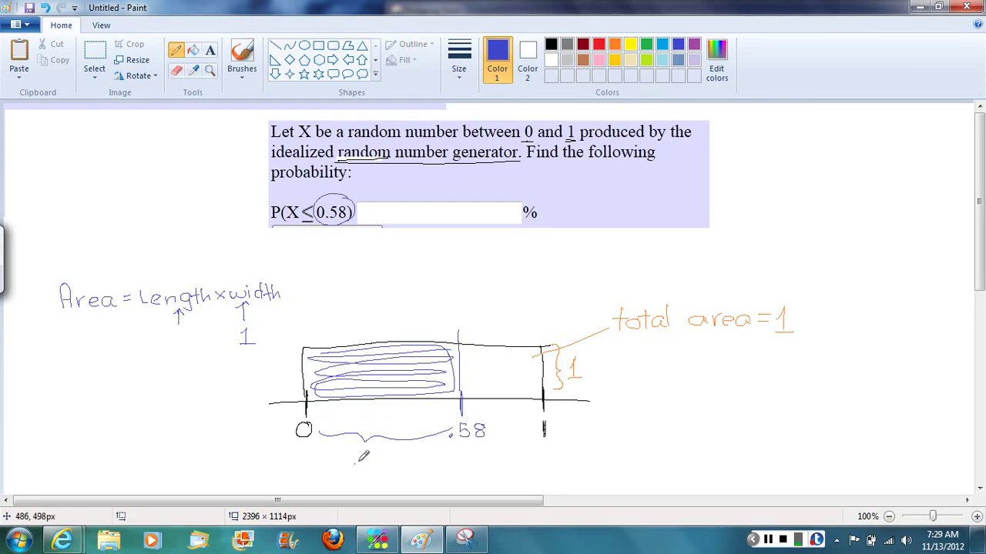
pyautogui.moveTo(376, 454)
pyautogui.mouseDown()
pyautogui.moveTo(367, 464)
pyautogui.moveTo(389, 455)
pyautogui.mouseUp()
pyautogui.click(166, 345)
pyautogui.moveTo(185, 336)
pyautogui.mouseDown()
pyautogui.moveTo(180, 348)
pyautogui.moveTo(197, 339)
pyautogui.mouseUp()
pyautogui.moveTo(221, 338); pyautogui.dragTo(221, 347)
pyautogui.moveTo(143, 378); pyautogui.dragTo(152, 378)
pyautogui.moveTo(143, 382)
pyautogui.mouseDown()
pyautogui.moveTo(171, 391)
pyautogui.moveTo(193, 382)
pyautogui.mouseUp()
pyautogui.click(160, 389)
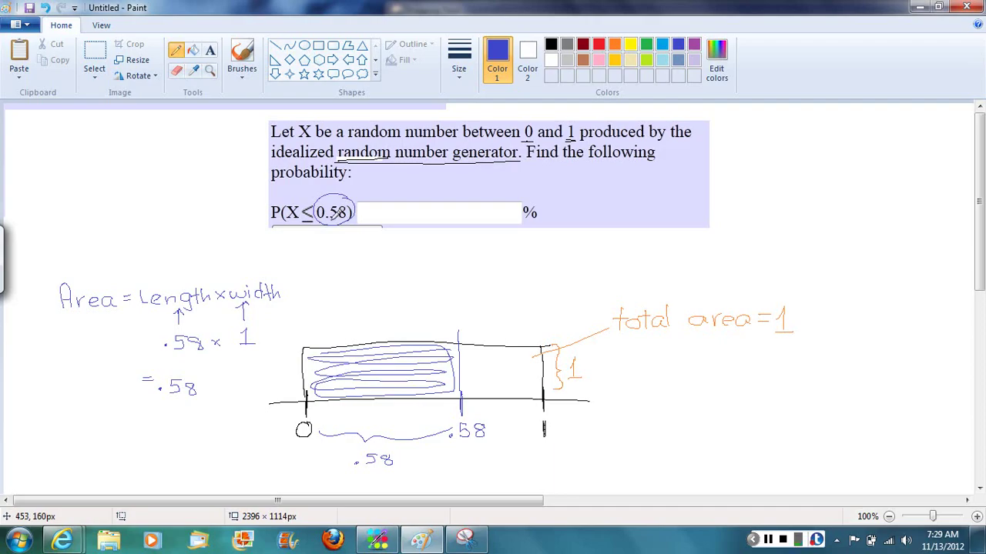
pyautogui.click(392, 218)
# Finish writing .58 in the answer box, then pick the Eraser tool.
pyautogui.moveTo(403, 214)
pyautogui.mouseDown()
pyautogui.moveTo(423, 206)
pyautogui.moveTo(423, 219)
pyautogui.moveTo(426, 208)
pyautogui.mouseUp()
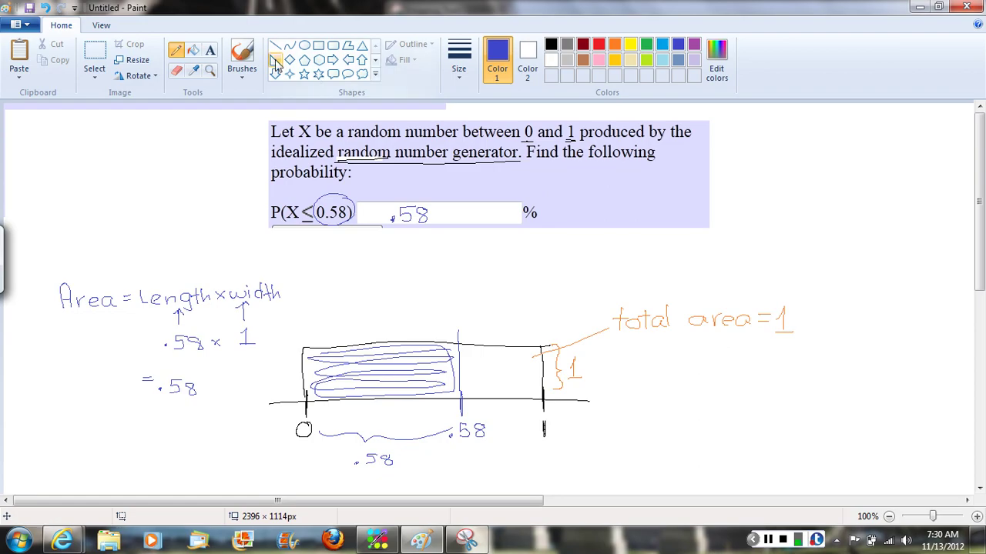
pyautogui.click(179, 70)
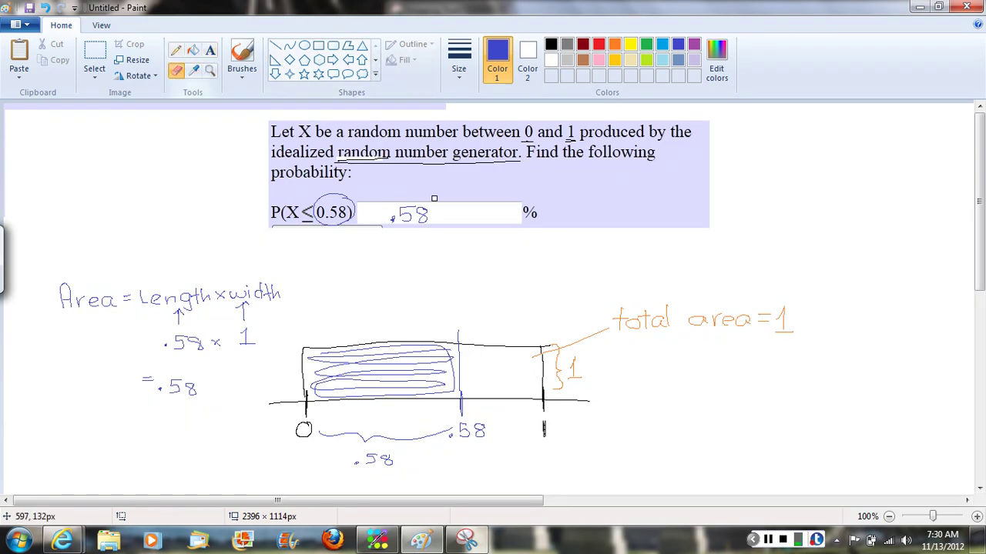